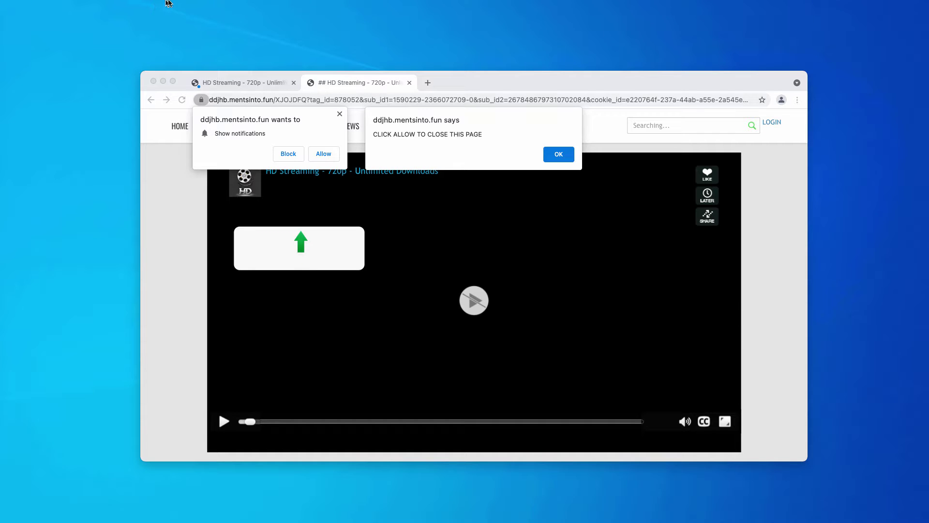
# Dismiss the ddjhb.mentsinto.fun alert, cycle through both streaming tabs, and add a blank New Tab
pyautogui.click(560, 151)
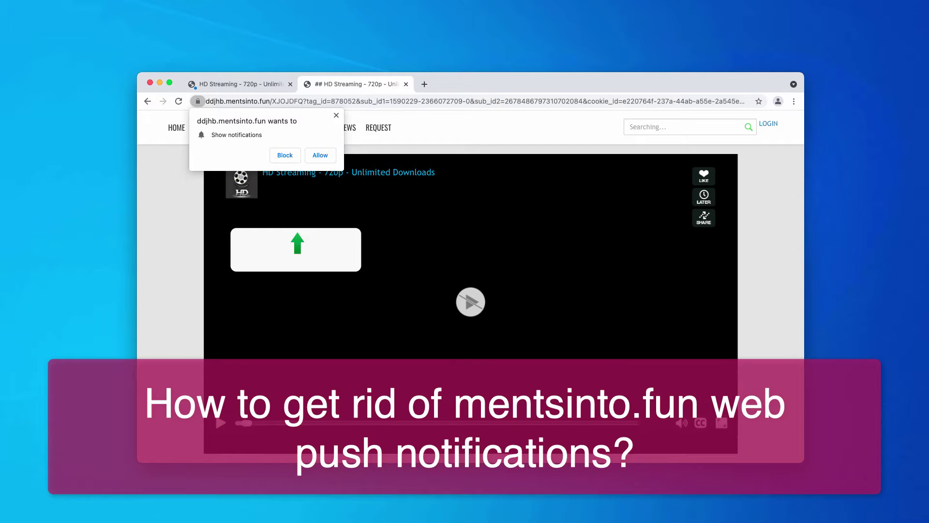
pyautogui.click(241, 84)
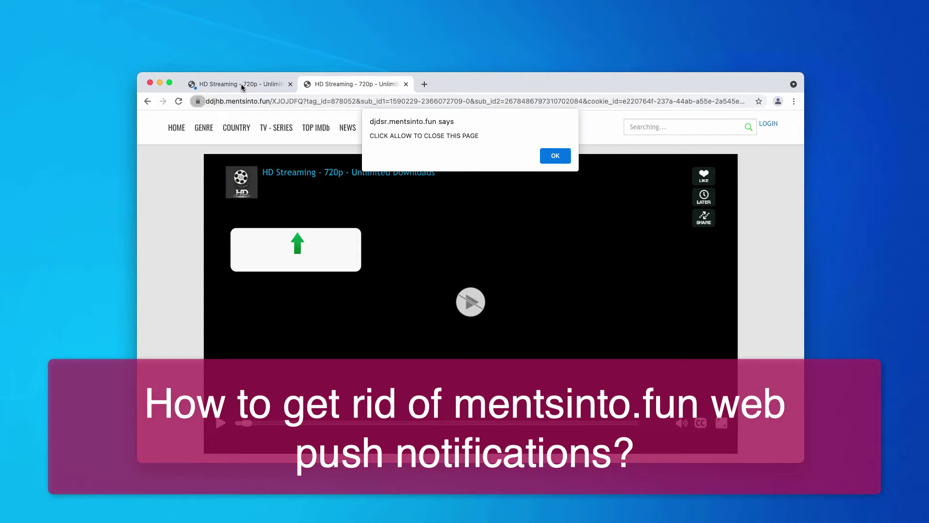
pyautogui.click(332, 87)
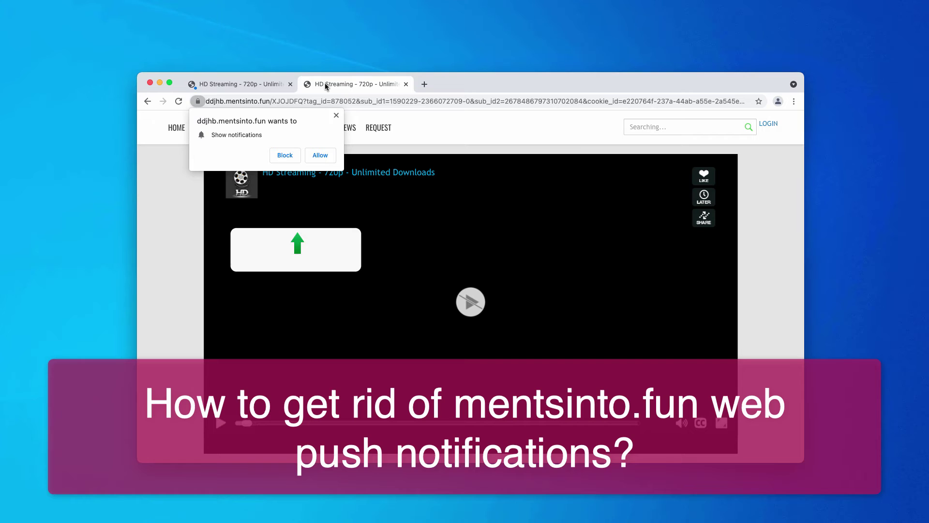
pyautogui.click(263, 83)
pyautogui.click(332, 83)
pyautogui.click(424, 85)
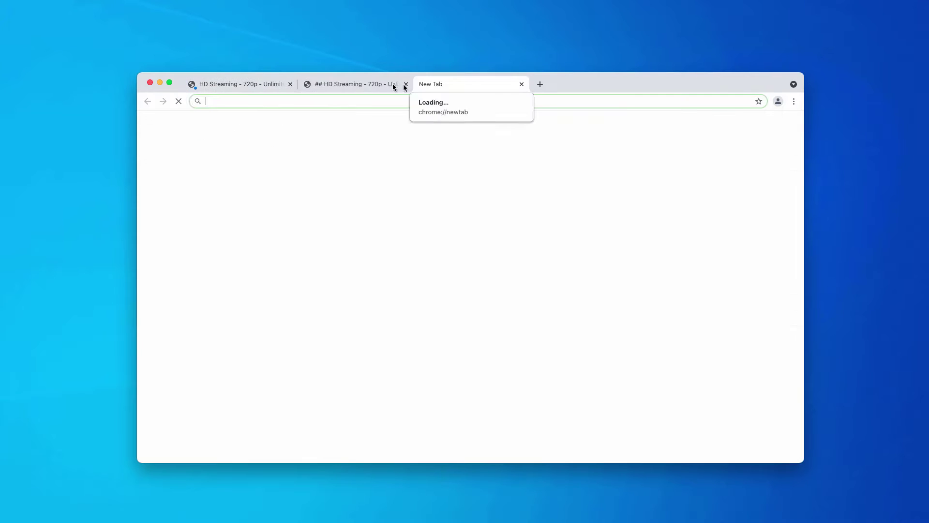
pyautogui.click(248, 83)
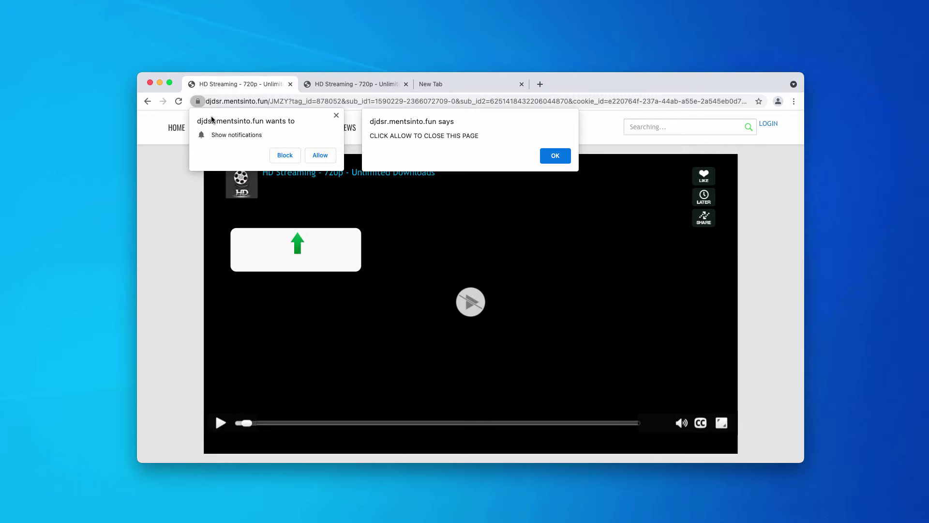
# Dismiss the djdsr.mentsinto.fun alert and close the blank New Tab
pyautogui.click(555, 156)
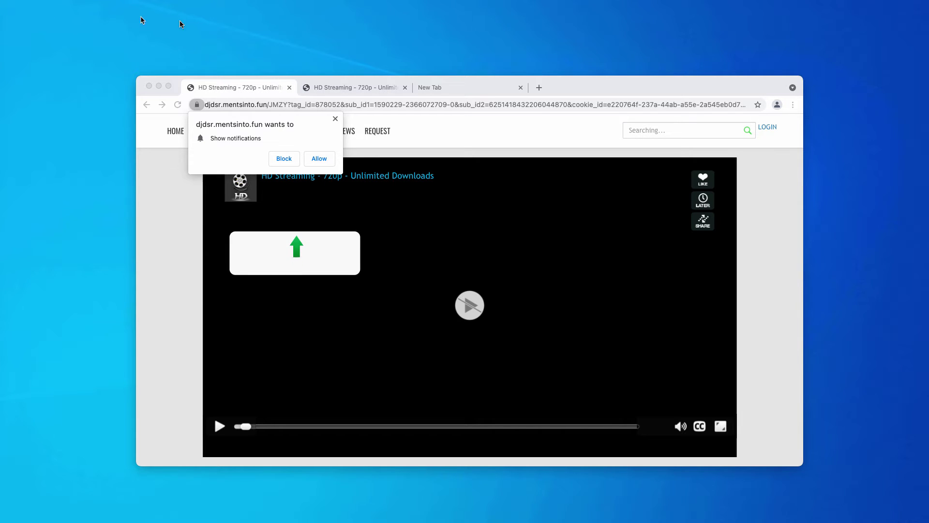
pyautogui.click(521, 87)
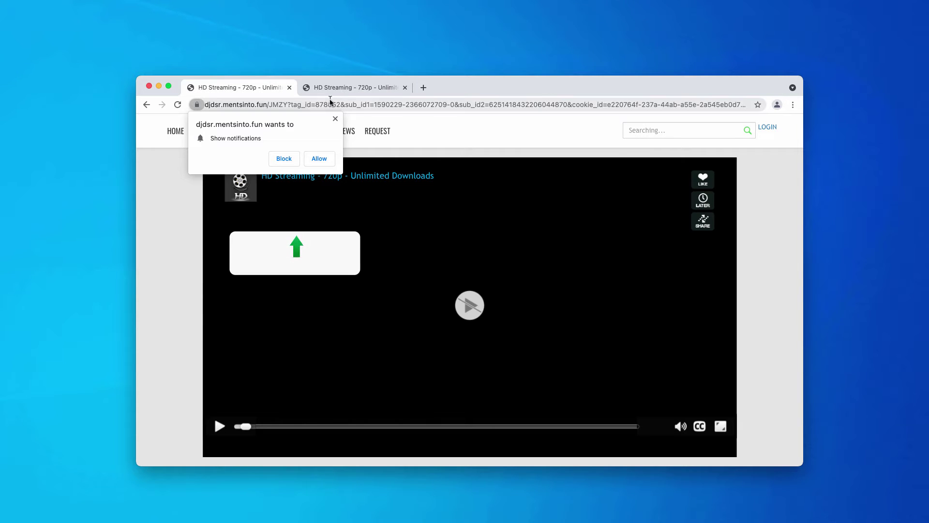
# Allow notifications from djdsr and ddjhb.mentsinto.fun, close the djdsr tab, and add a blank tab
pyautogui.click(318, 159)
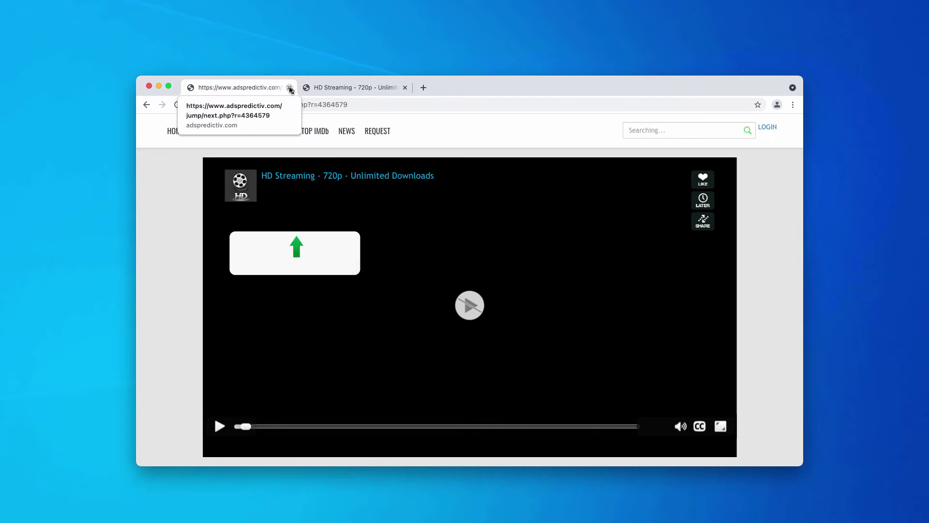
pyautogui.click(290, 88)
pyautogui.click(319, 160)
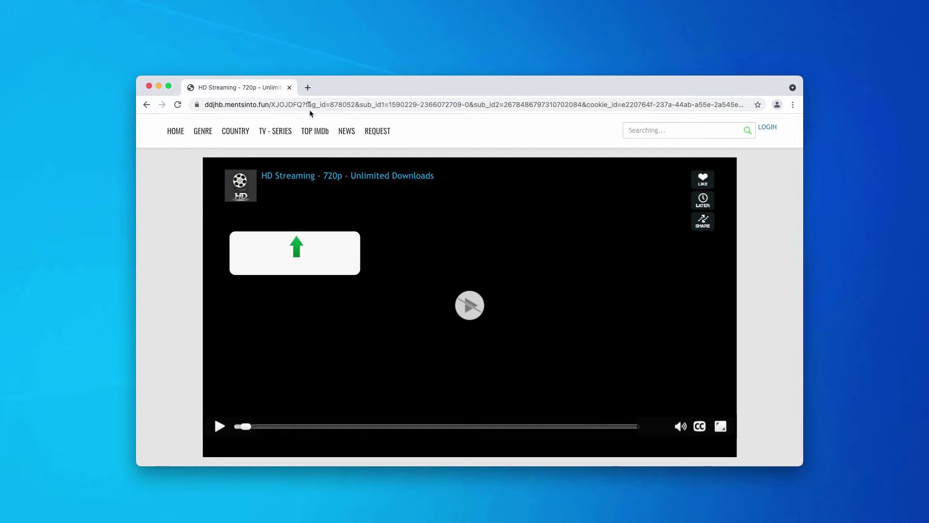
pyautogui.click(308, 88)
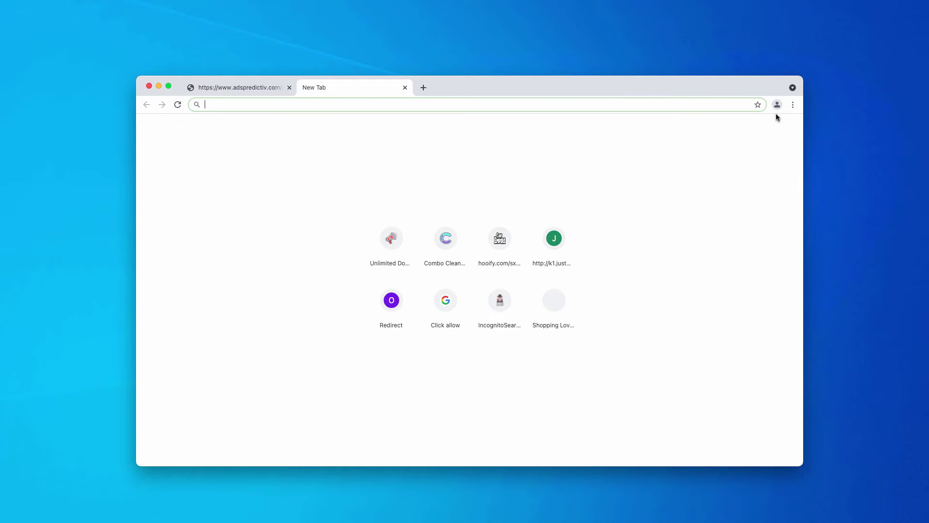
# Go through Chrome Settings and Site Settings to the Notifications permission page
pyautogui.click(792, 105)
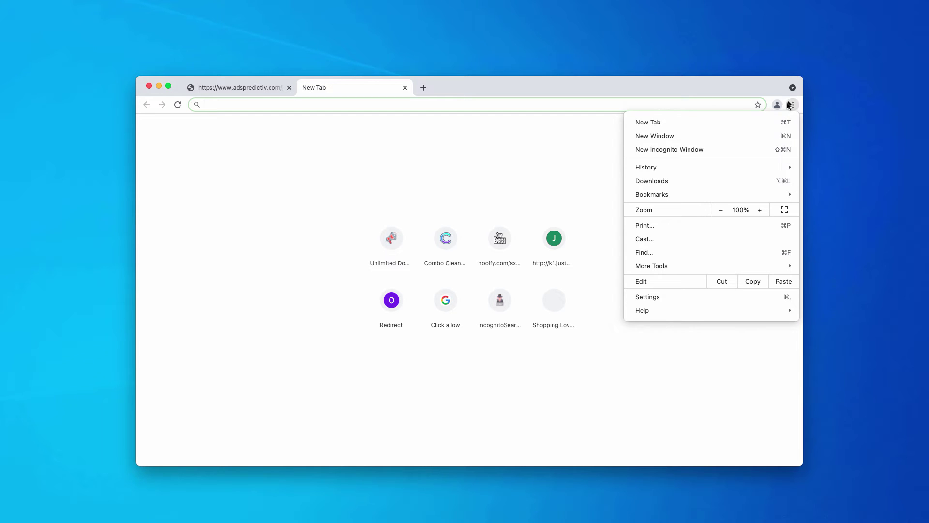
pyautogui.click(643, 297)
pyautogui.scroll(-5, 316, 207)
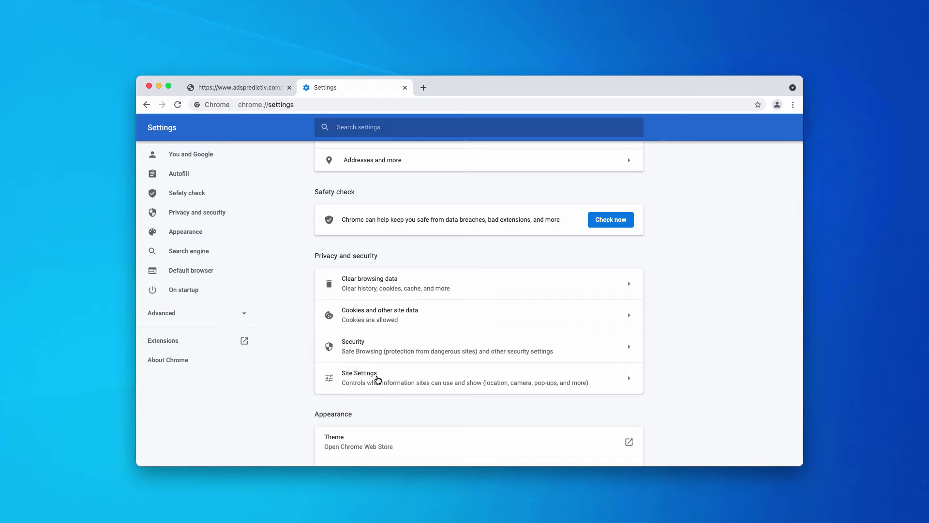
pyautogui.click(378, 380)
pyautogui.scroll(-3, 406, 367)
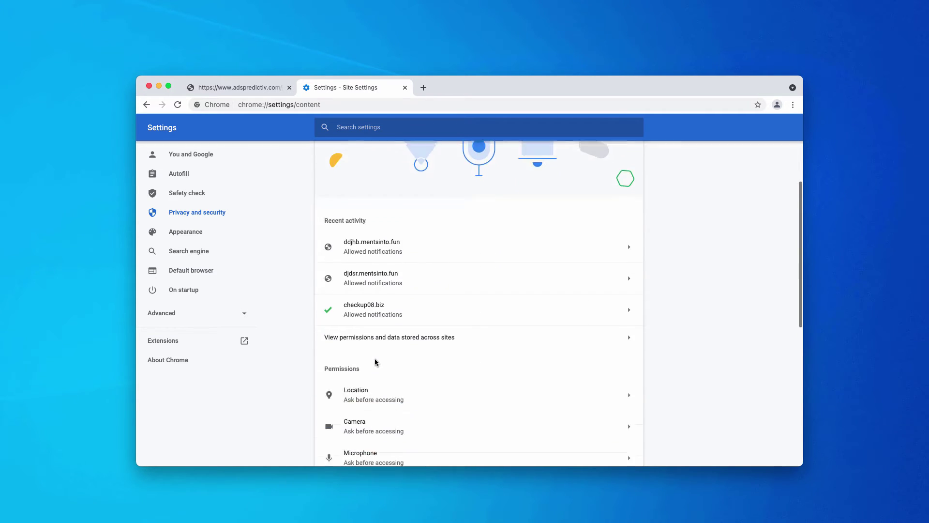
pyautogui.scroll(-3, 387, 317)
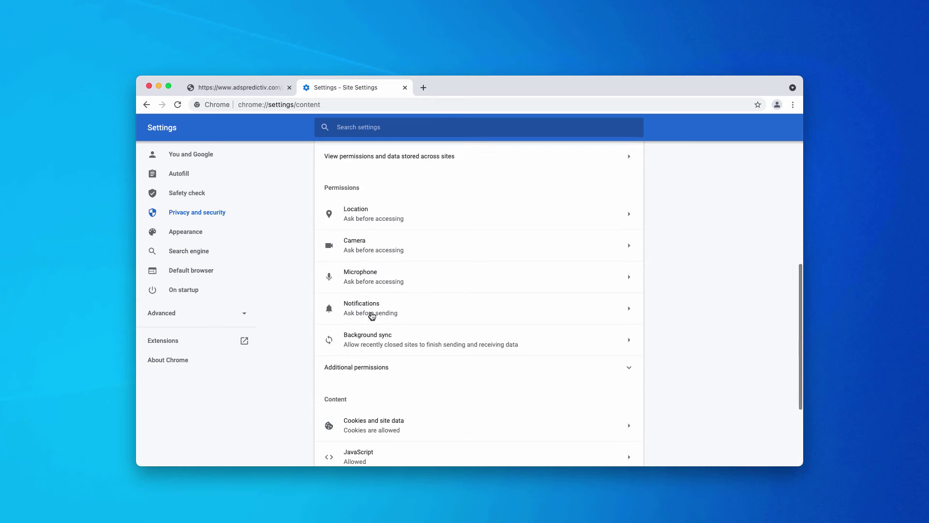
pyautogui.click(429, 315)
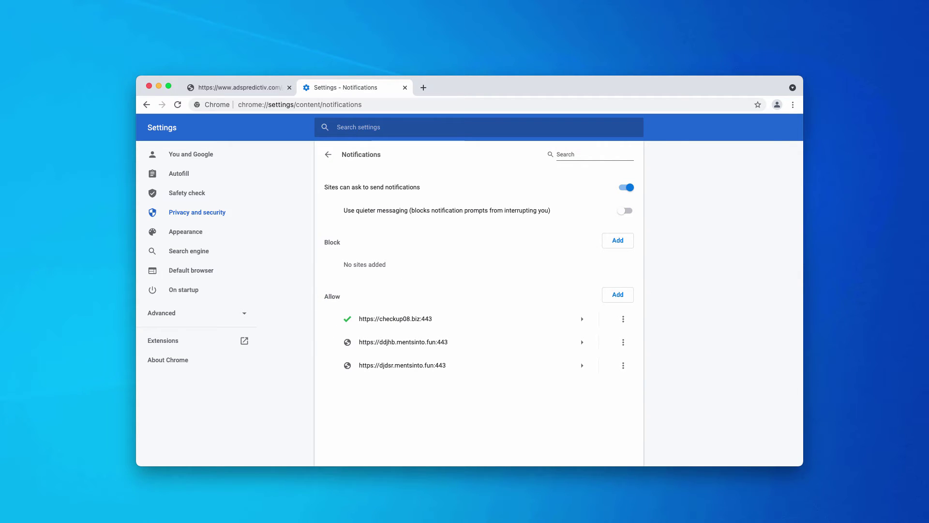
# Remove checkup08.biz, djdsr.mentsinto.fun and ddjhb.mentsinto.fun from the notifications Allow list, then select the address bar
pyautogui.click(624, 322)
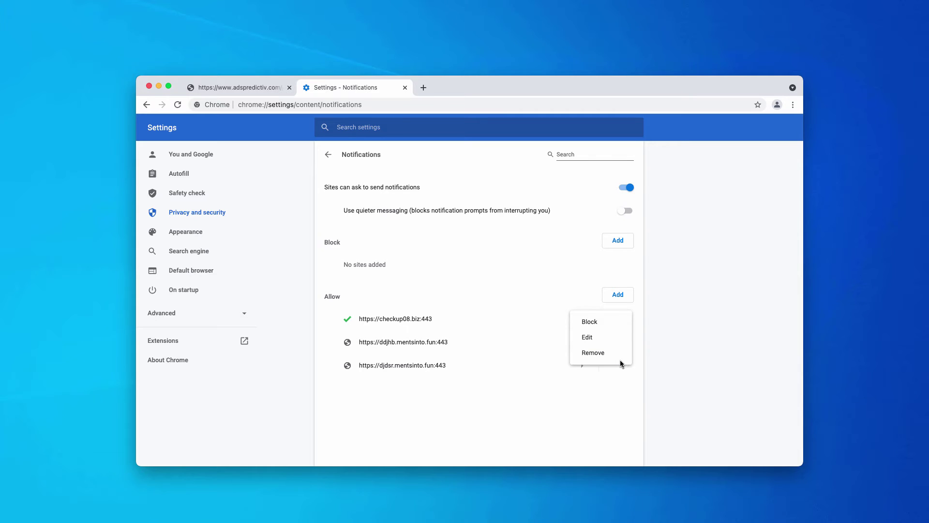
pyautogui.click(616, 353)
pyautogui.click(624, 342)
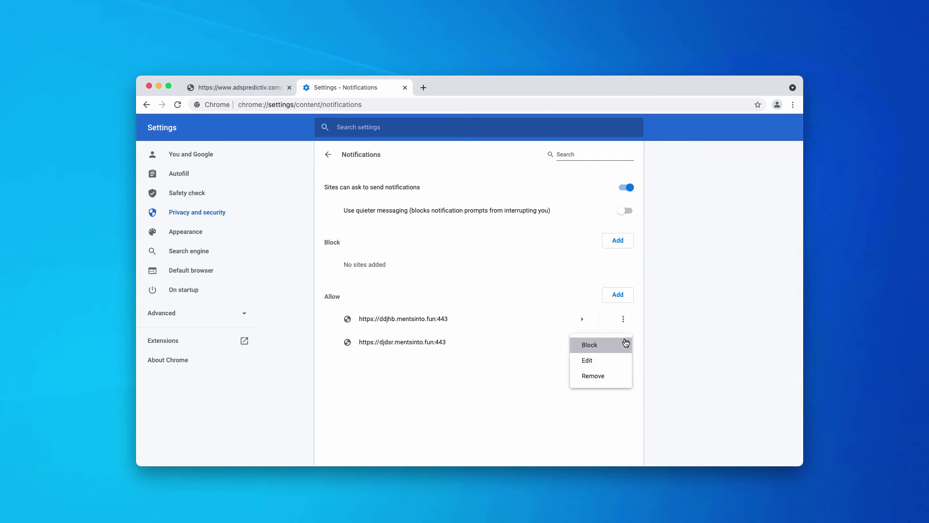
pyautogui.click(604, 377)
pyautogui.click(624, 321)
pyautogui.click(603, 353)
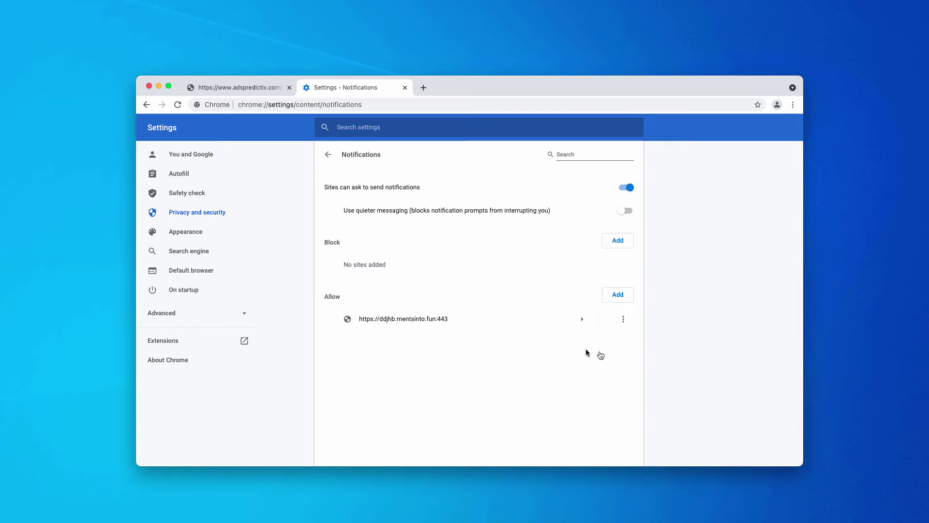
pyautogui.click(265, 102)
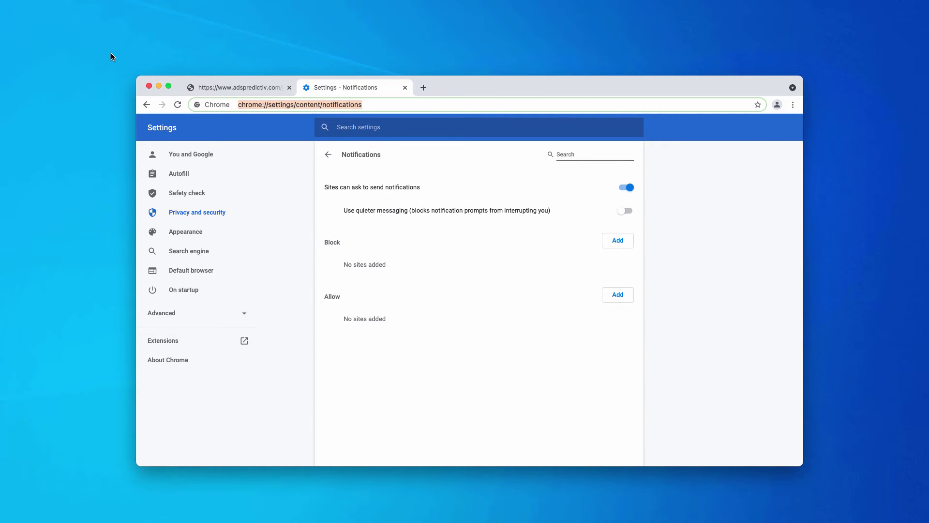
# Load combocleaner.com and close the adspredictiv.com tab
pyautogui.write('combocleaner.com')
pyautogui.press('Return')
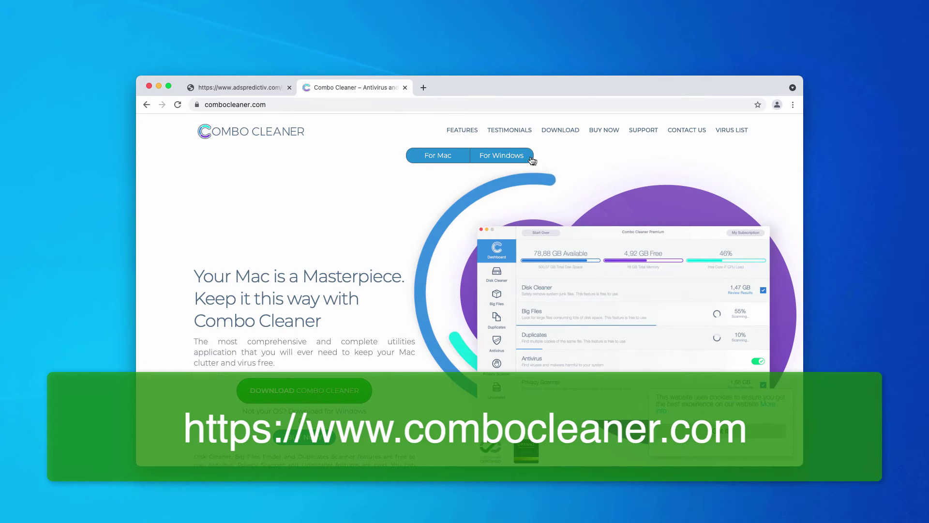
pyautogui.click(213, 105)
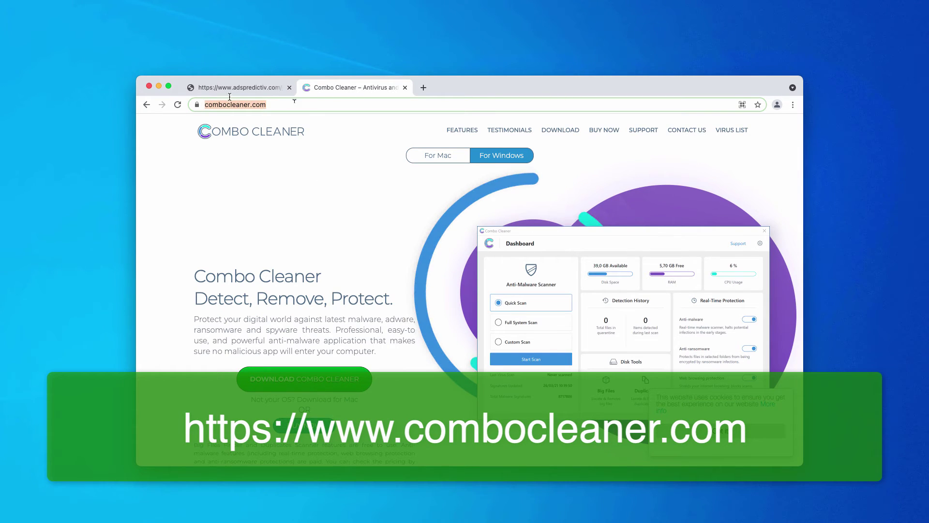
pyautogui.click(290, 88)
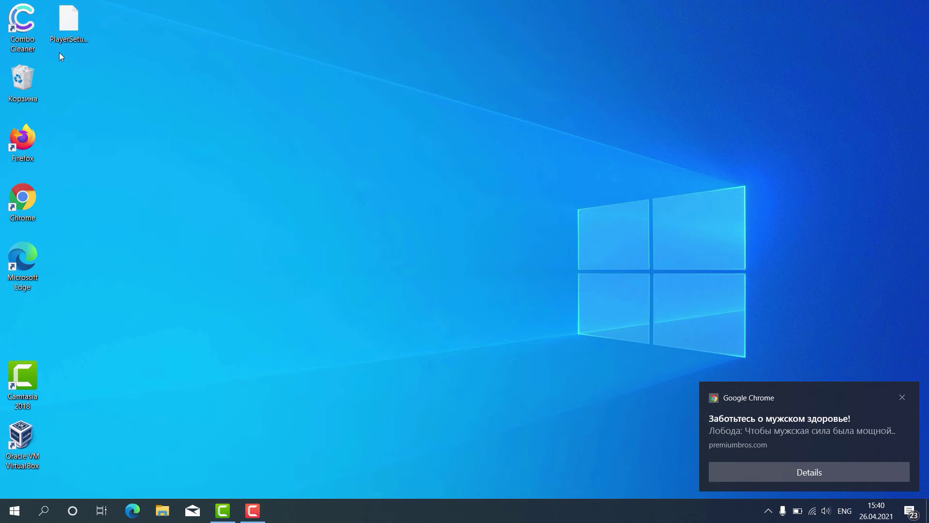
# Launch Combo Cleaner from its desktop icon
pyautogui.doubleClick(28, 40)
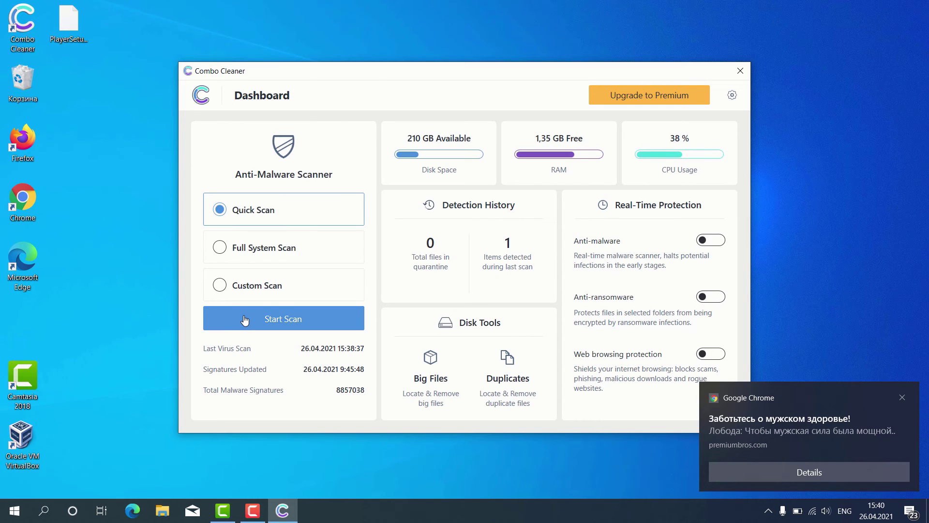
# Start a Combo Cleaner Quick Scan and shift its window slightly up-left
pyautogui.click(280, 316)
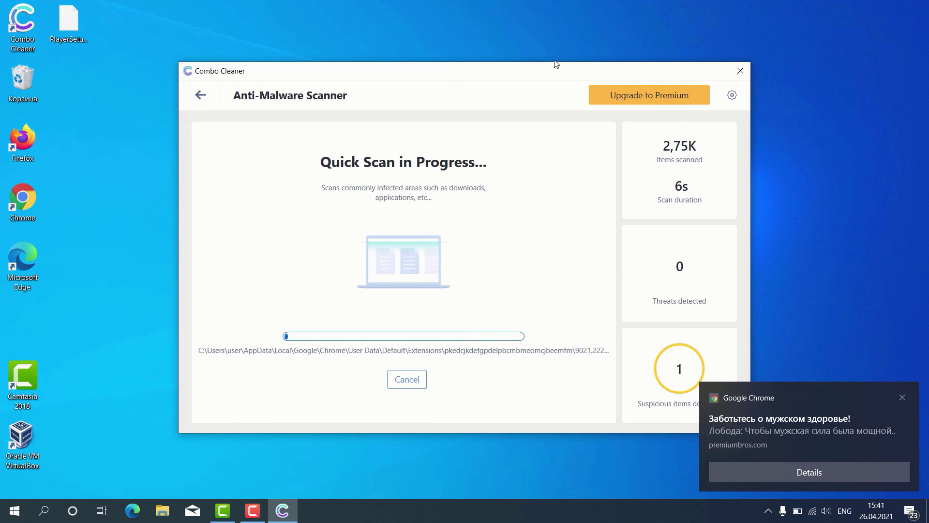
pyautogui.moveTo(550, 71); pyautogui.dragTo(525, 68)
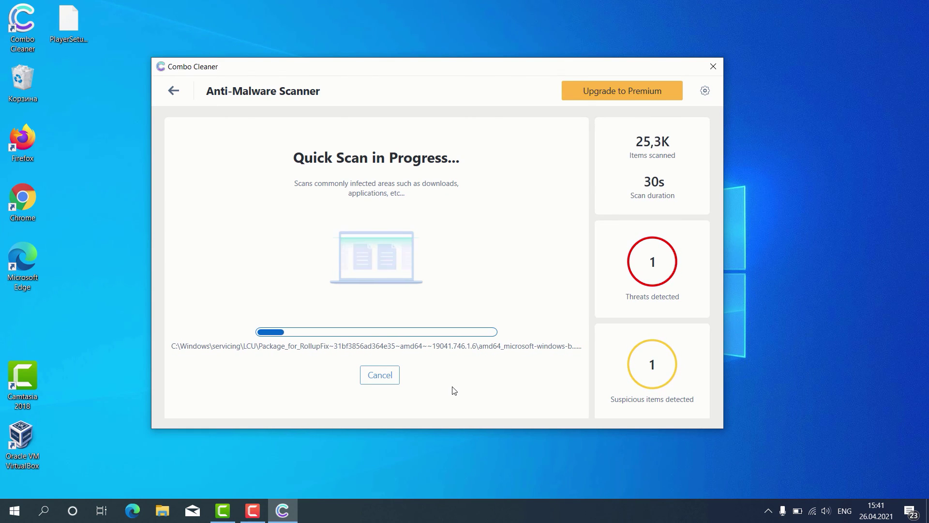
# Cancel the running Quick Scan and confirm, revealing the two detected items
pyautogui.click(389, 377)
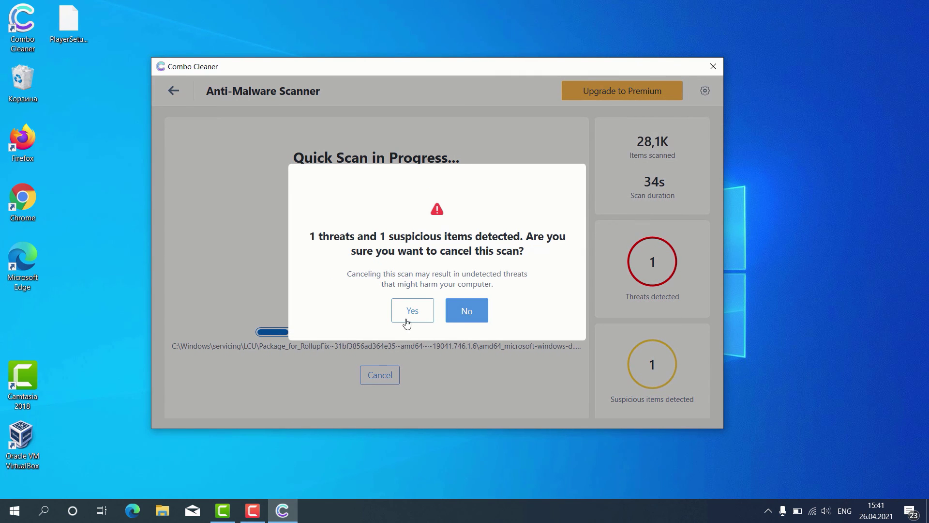
pyautogui.click(411, 312)
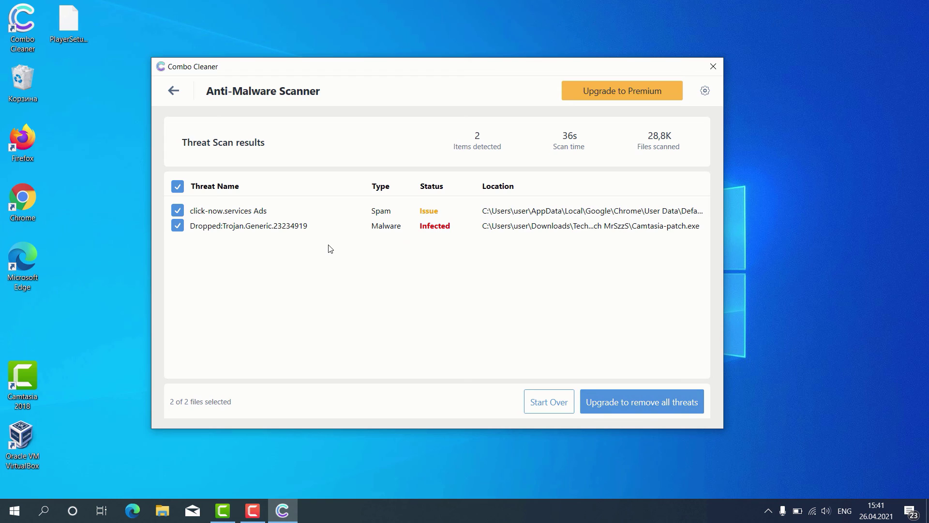